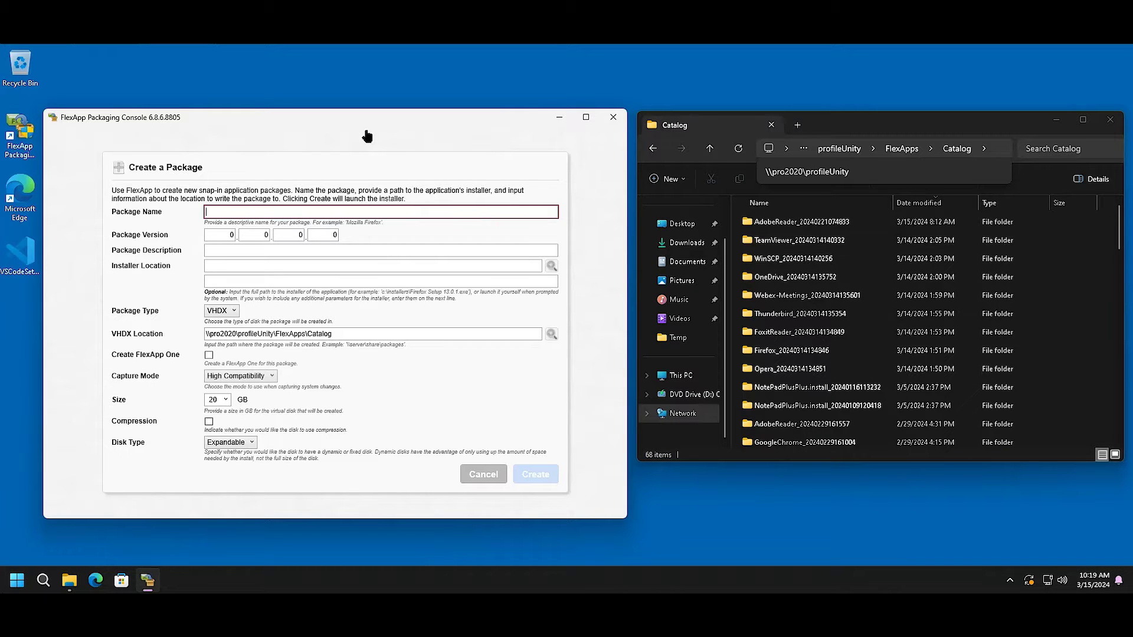
Enter package name 'vscode', version 1.1.1.1 and description 'VS code'.
text(vscode)
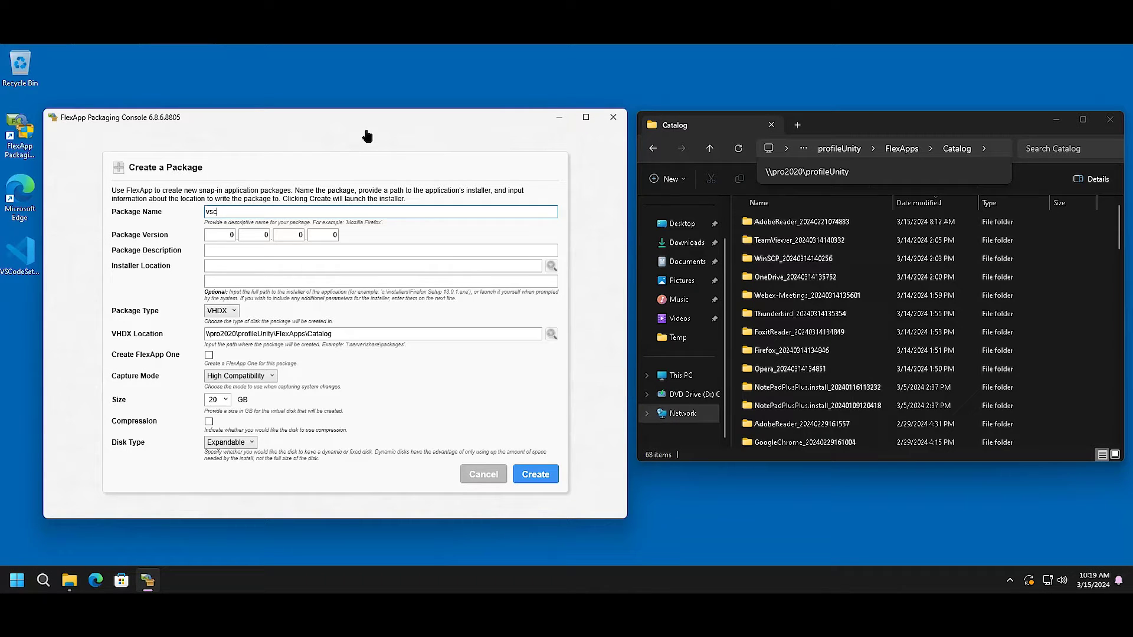
key(Tab)
text(1)
key(Tab)
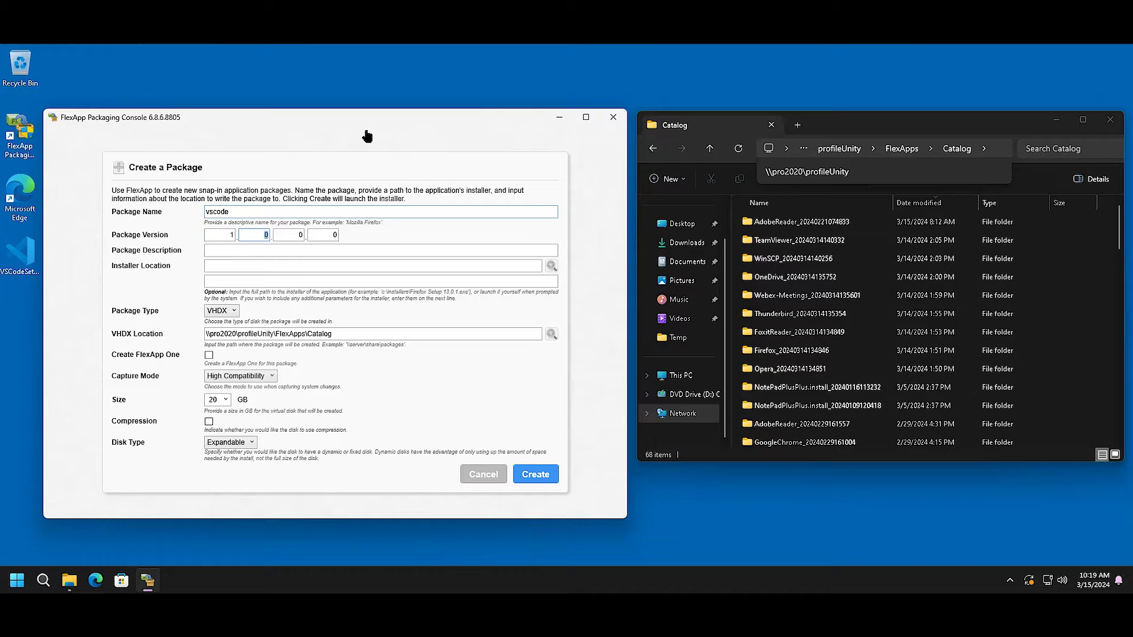
text(1)
key(Tab)
text(1)
key(Tab)
text(1)
key(Tab)
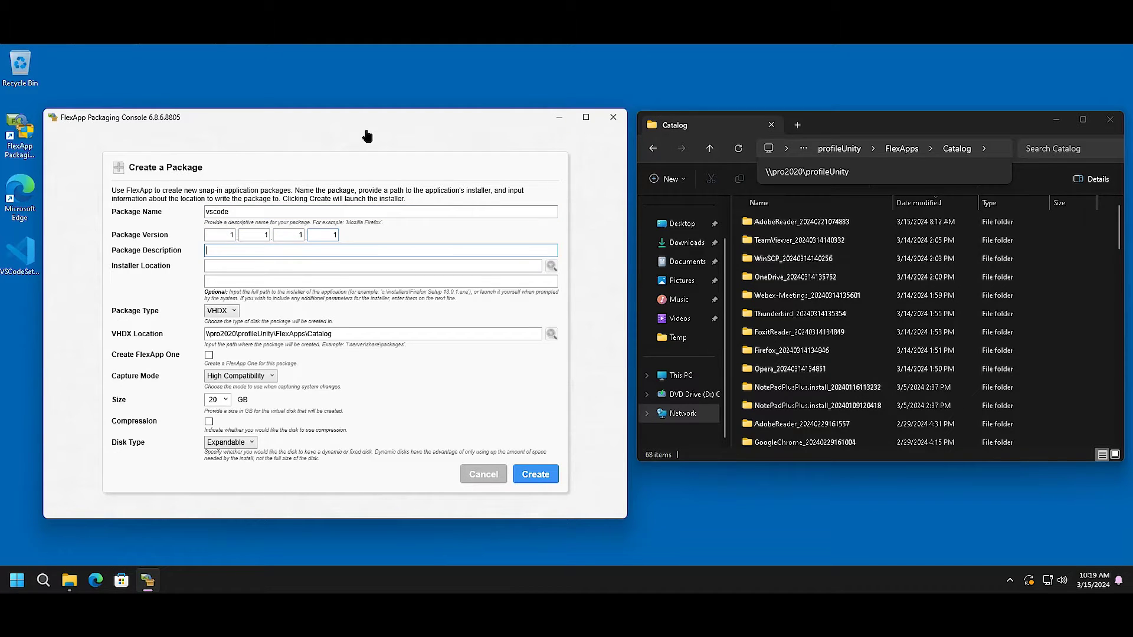
text(VS code)
Enable Create FlexApp One and create the package.
key(Tab)
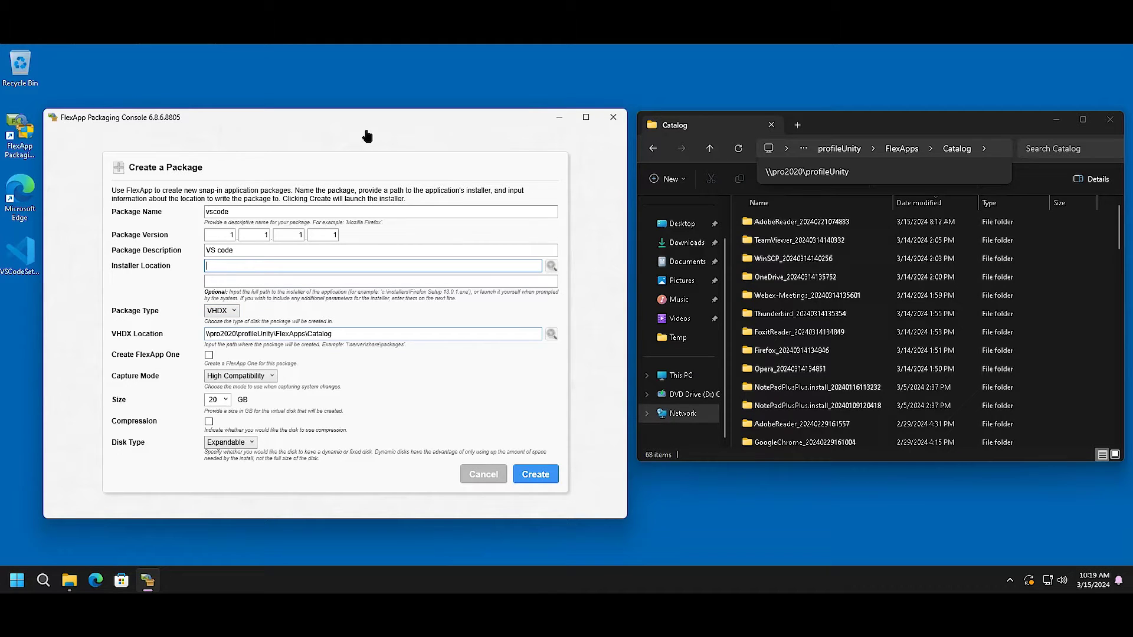
key(Tab)
key(Tab)
key(Tab)
key(Tab)
key(space)
key(space)
key(Return)
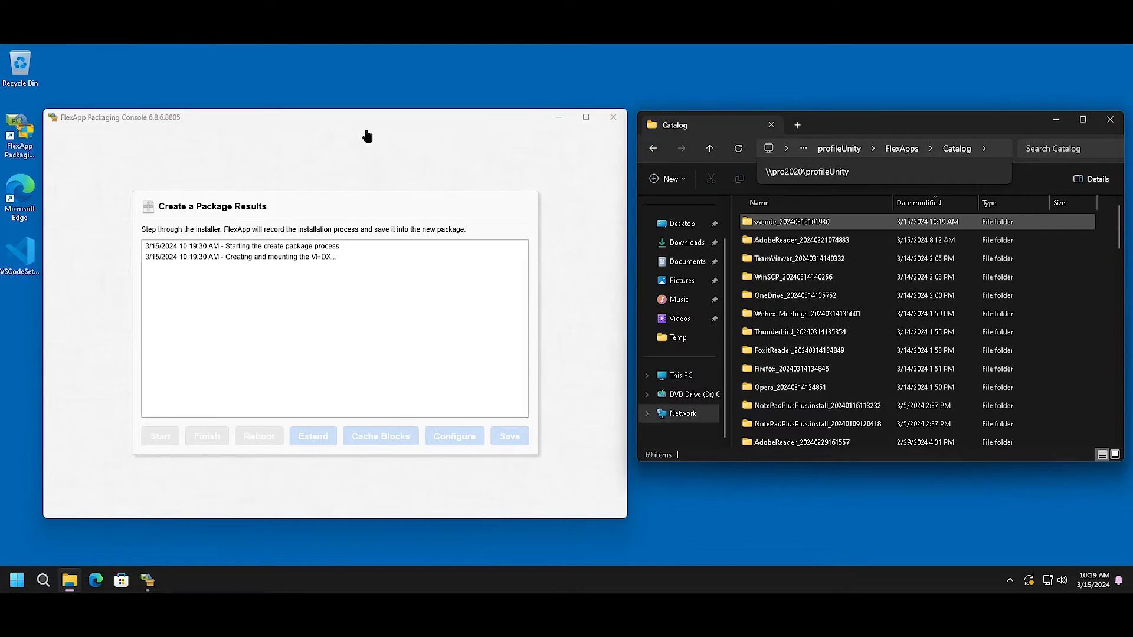
Open the vscode package folder, start the capture, and run VSCodeSetup past the security warning.
key(Return)
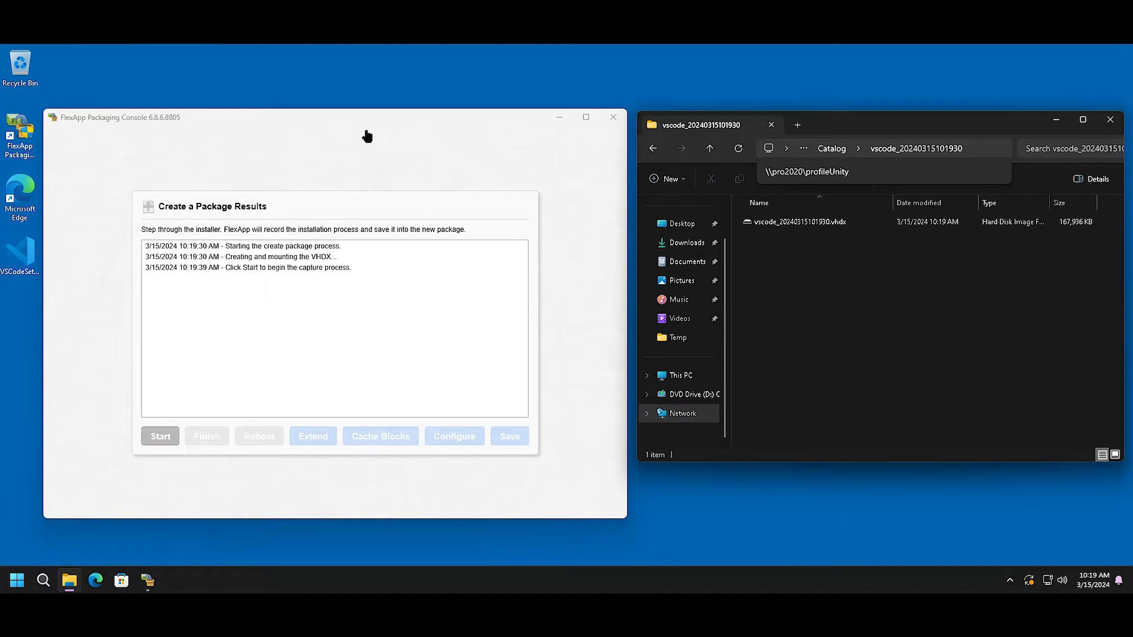
click(160, 436)
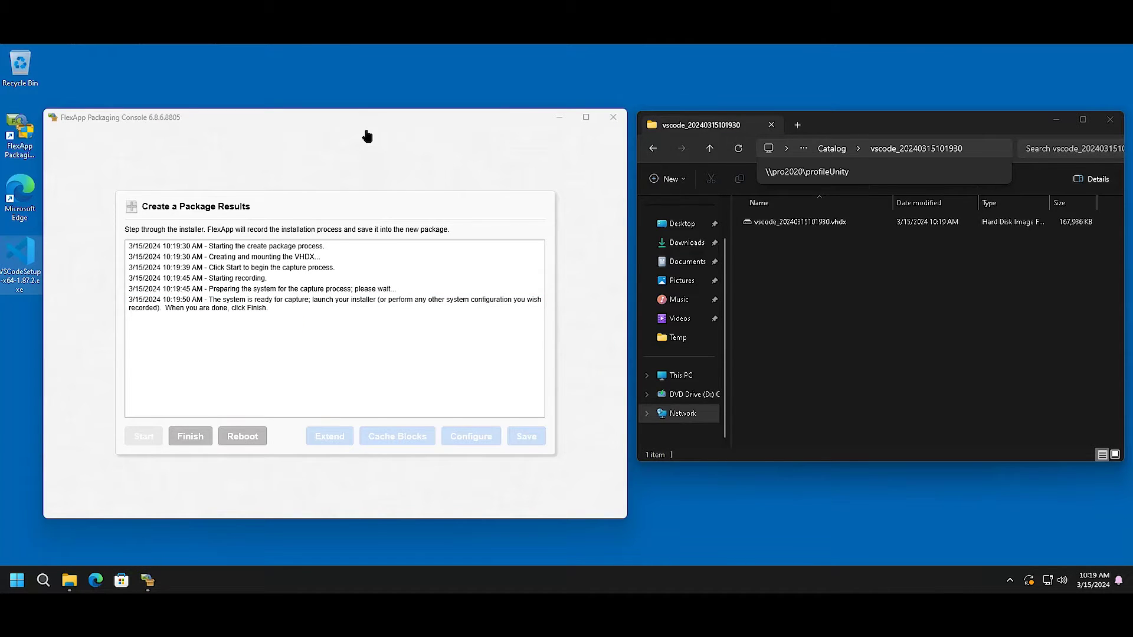
key(Return)
key(shift+Tab)
key(Return)
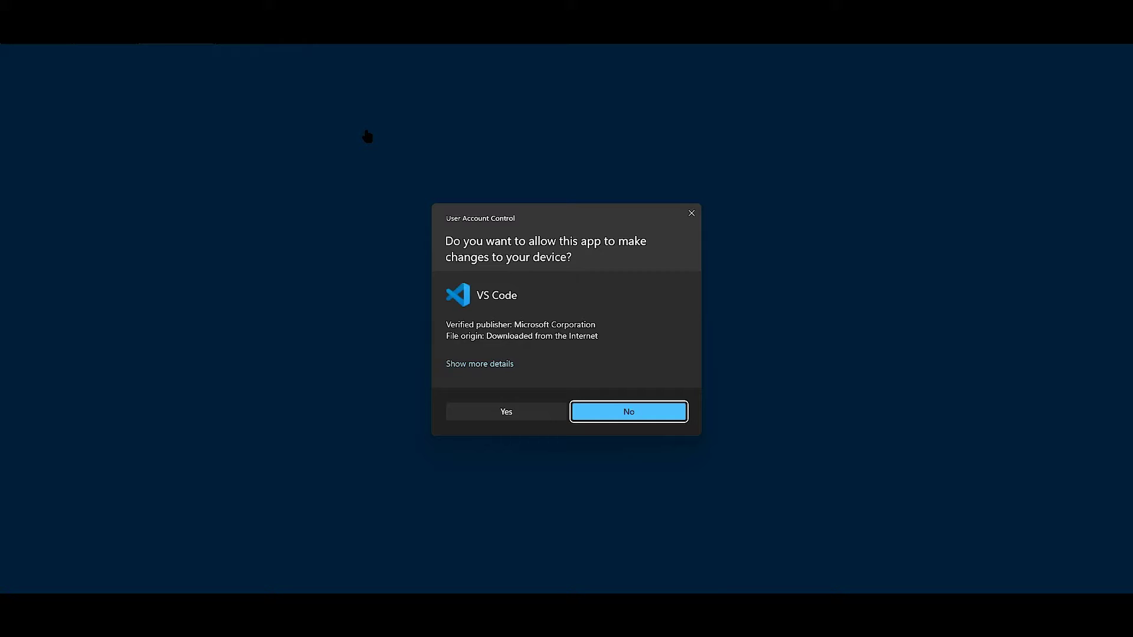
Approve UAC, accept the license, and keep the default install location and Start Menu folder.
key(alt+y)
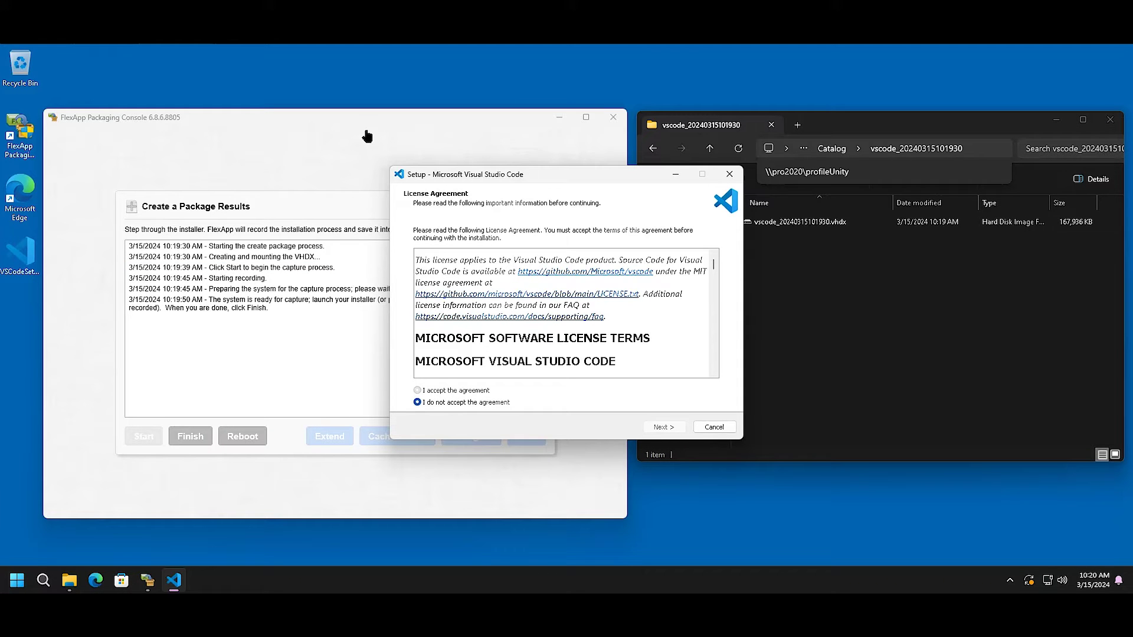
key(alt+a)
key(Return)
key(Return)
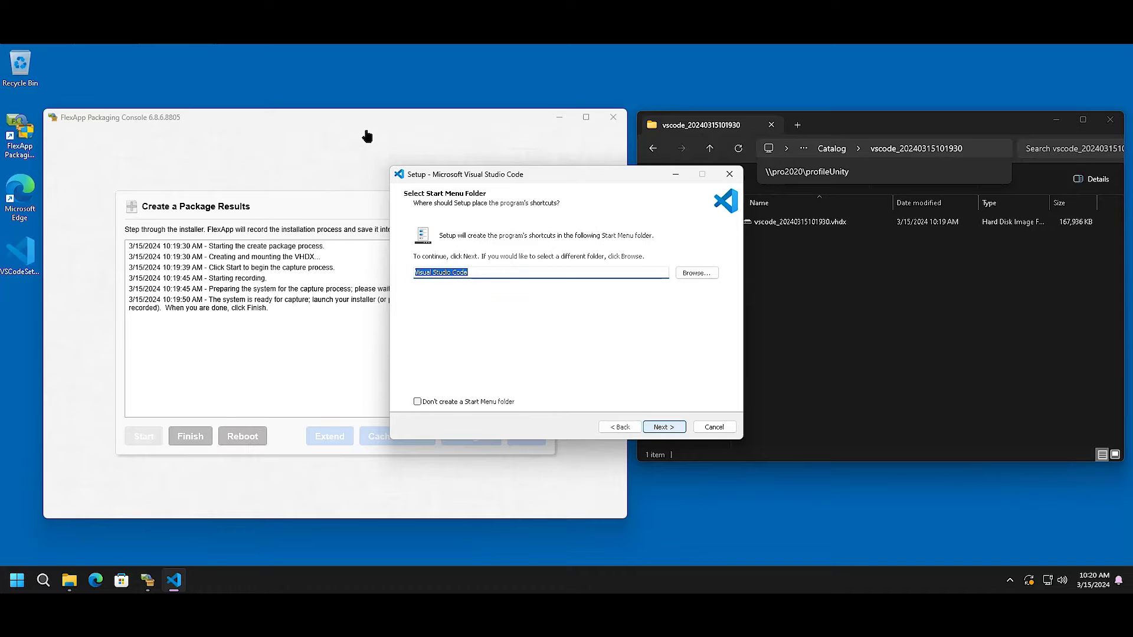
key(Return)
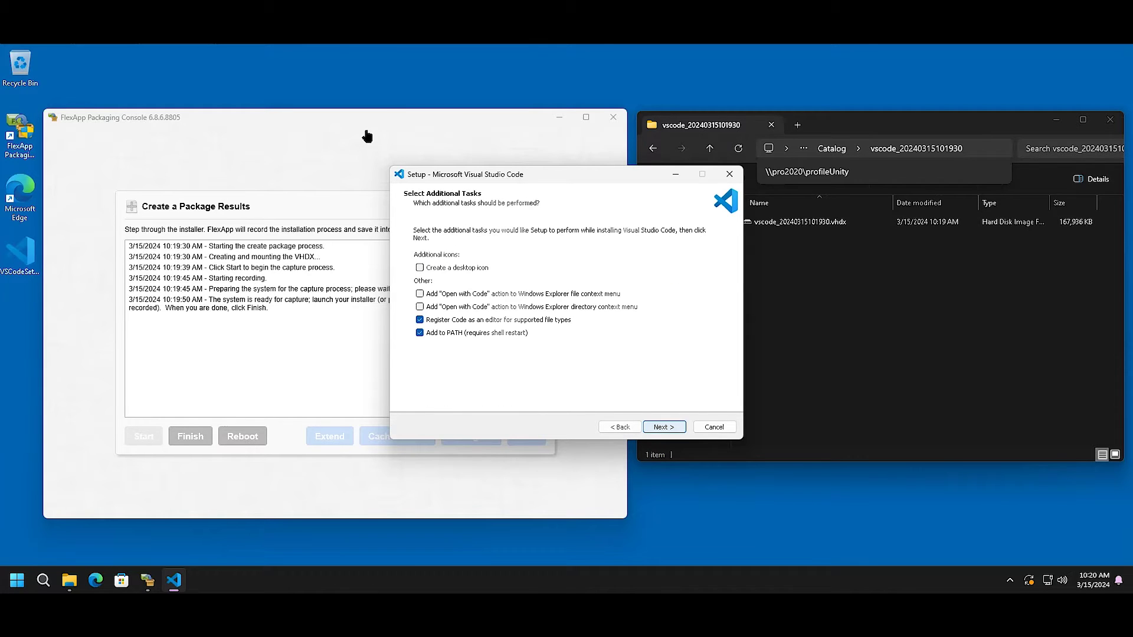
key(alt+b)
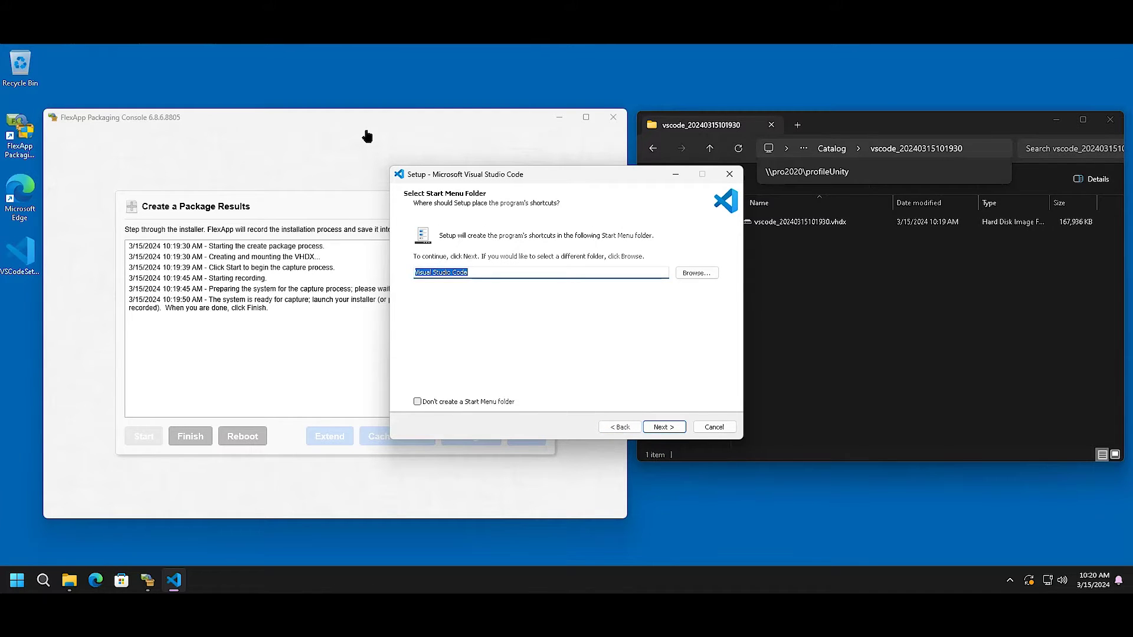
key(Return)
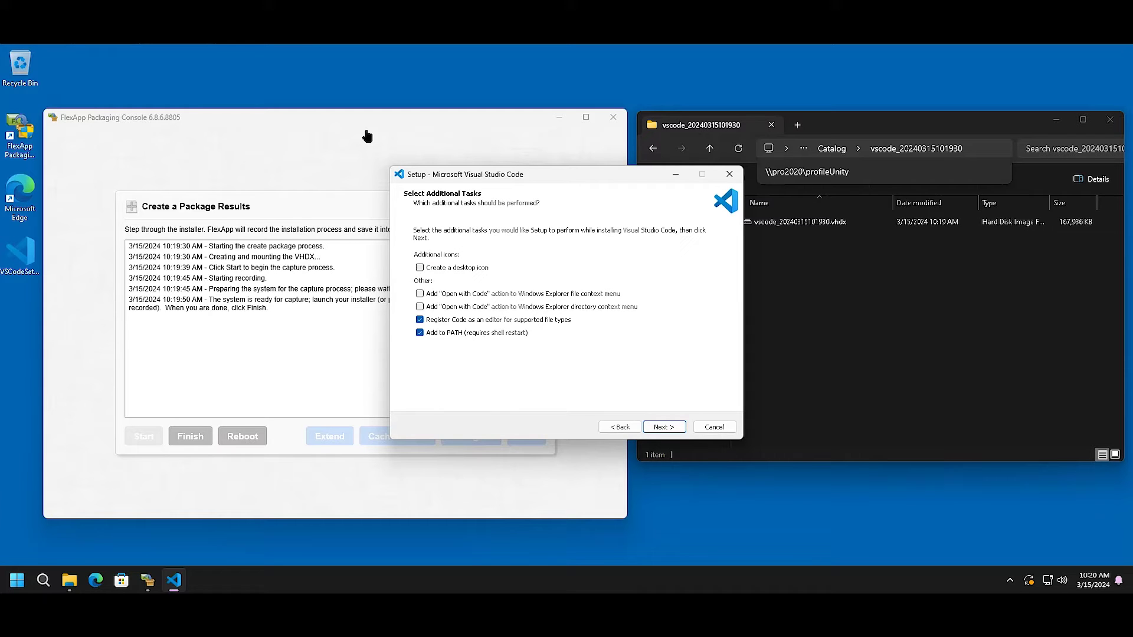
Add a desktop icon, install VS Code, and finish without launching it.
key(alt+d)
key(Return)
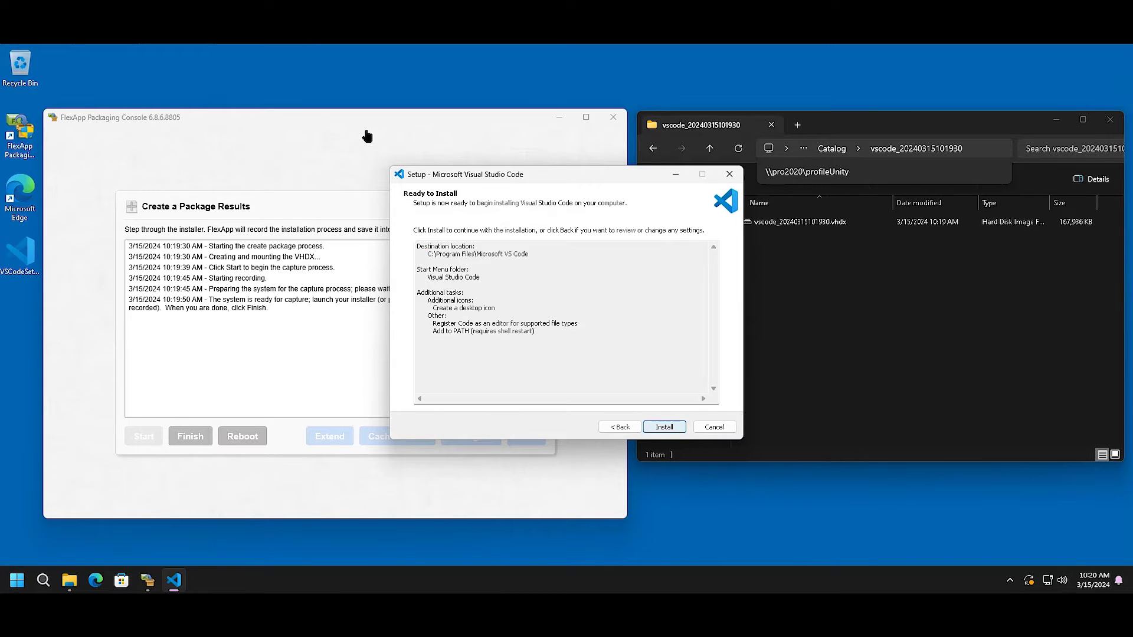
key(Return)
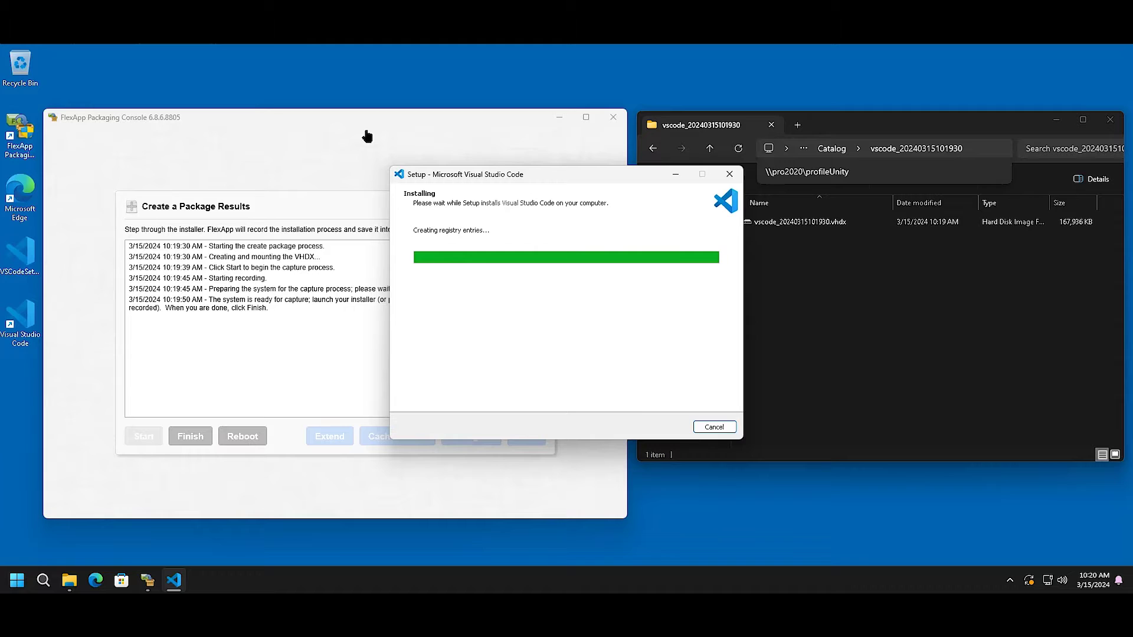
key(alt+l)
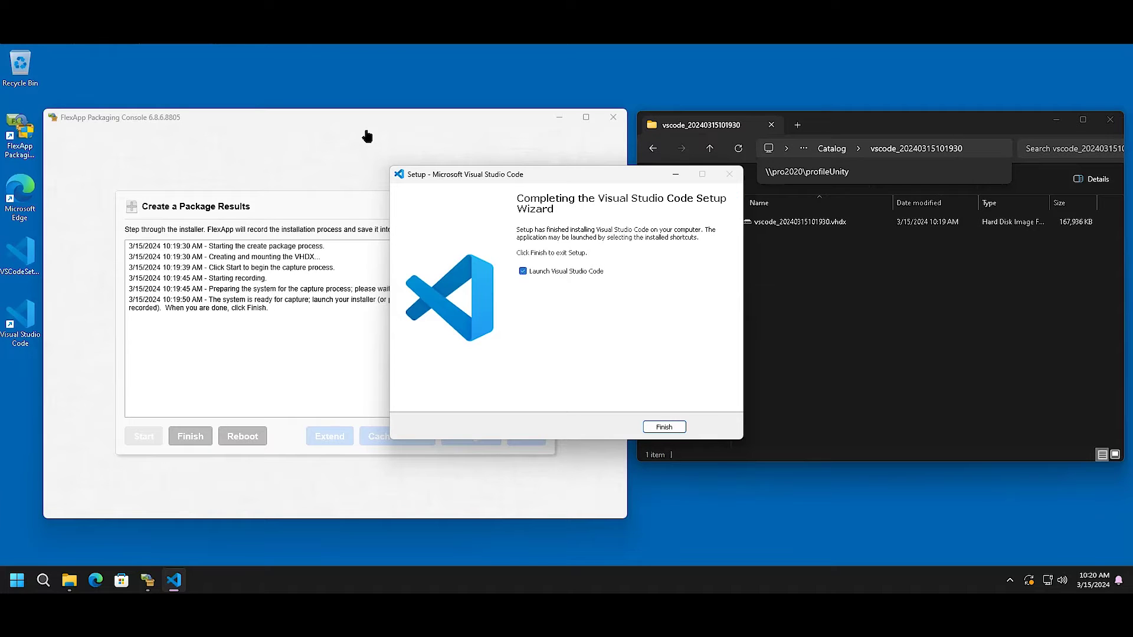
key(Return)
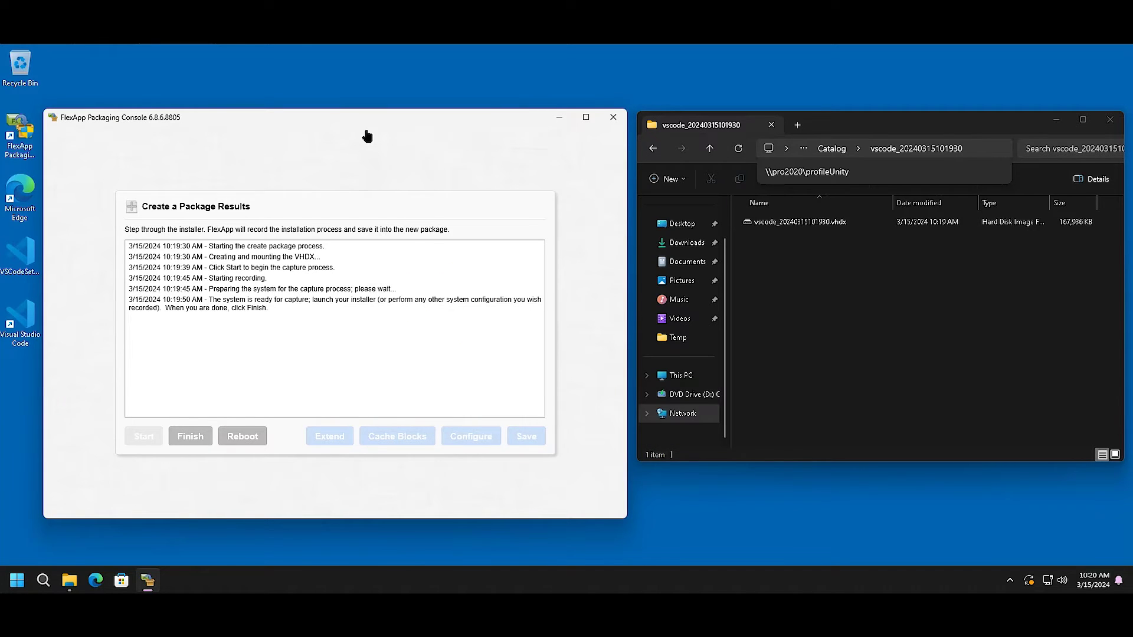
Finish the capture so the vscode 1.1.1.1 package saves, then close the results dialog.
key(shift+Tab)
key(Return)
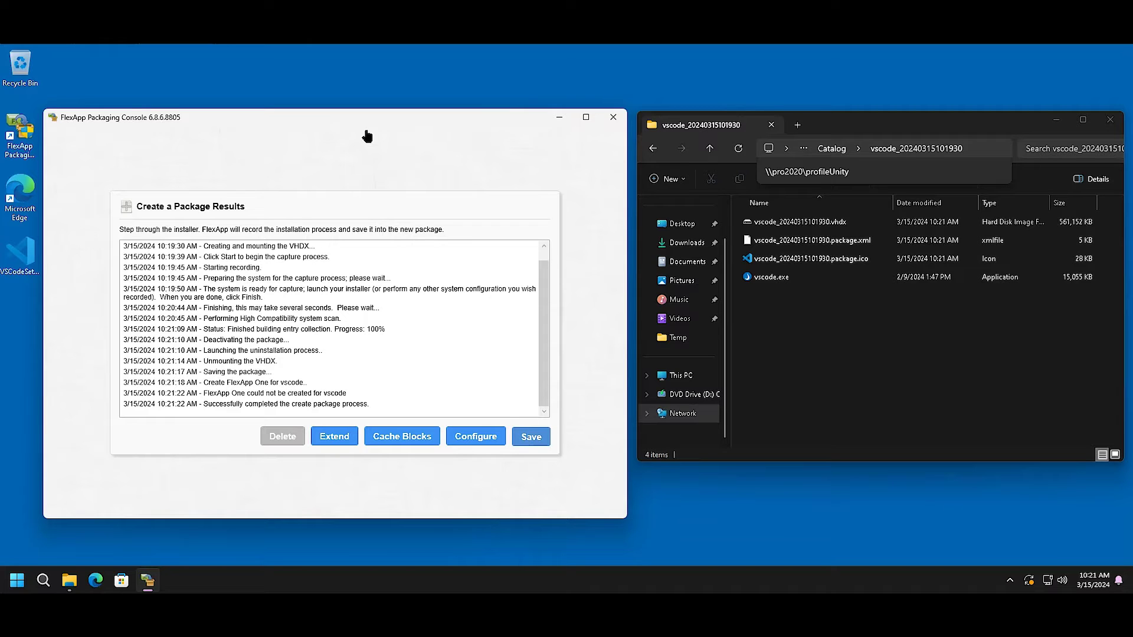
key(Return)
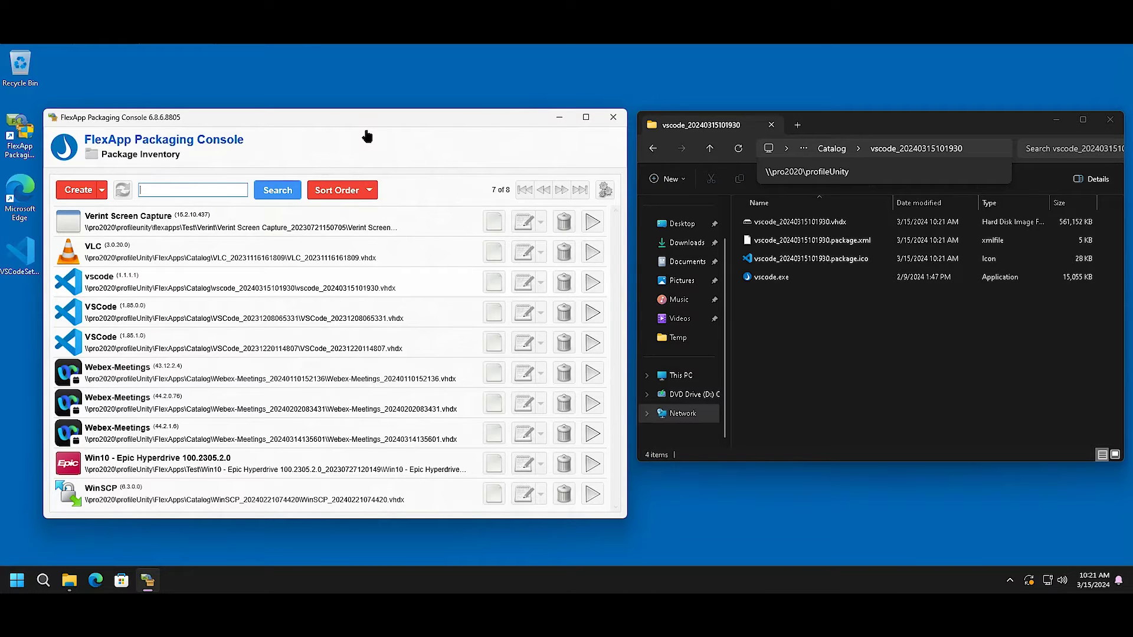
mouse_move(244, 590)
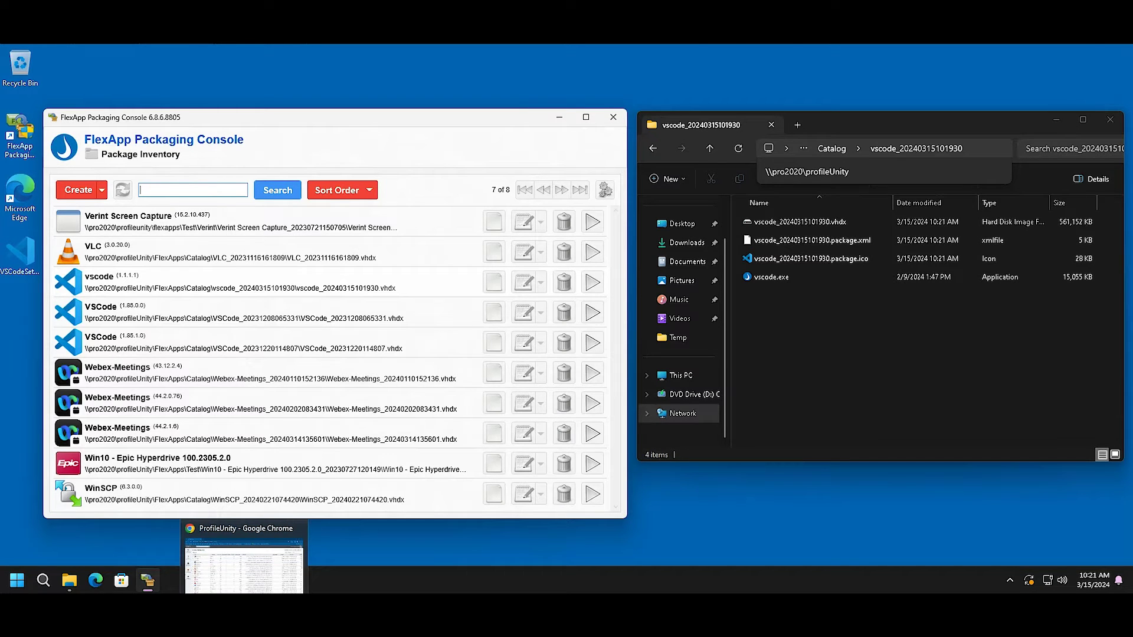
Switch to ProfileUnity, refresh the inventory to show vscode, and open Filter Management.
click(244, 569)
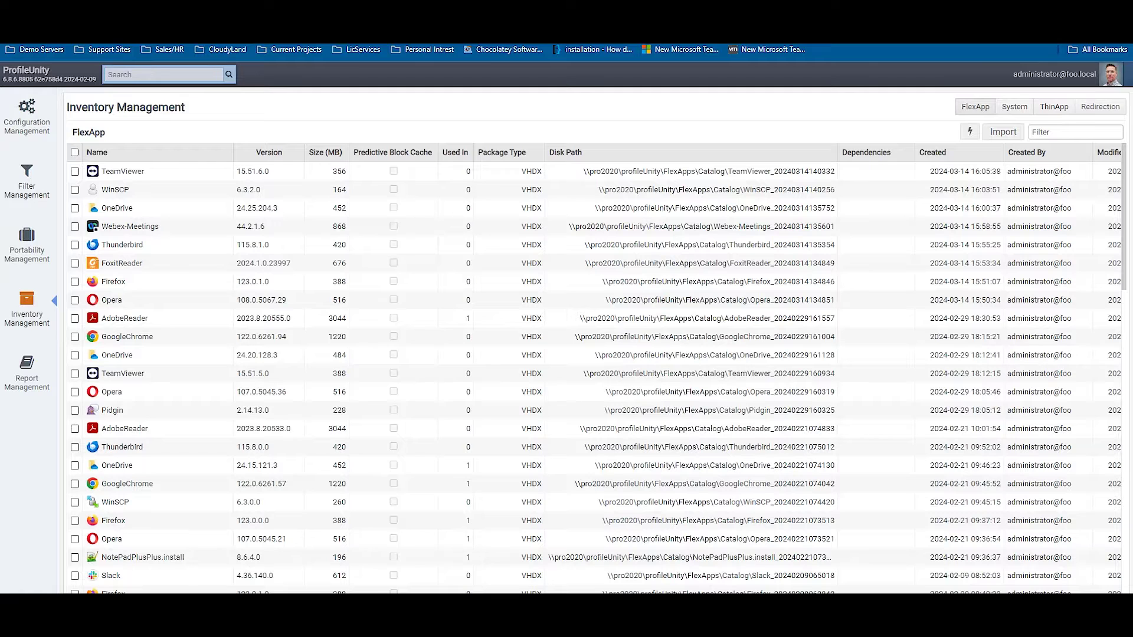
click(29, 318)
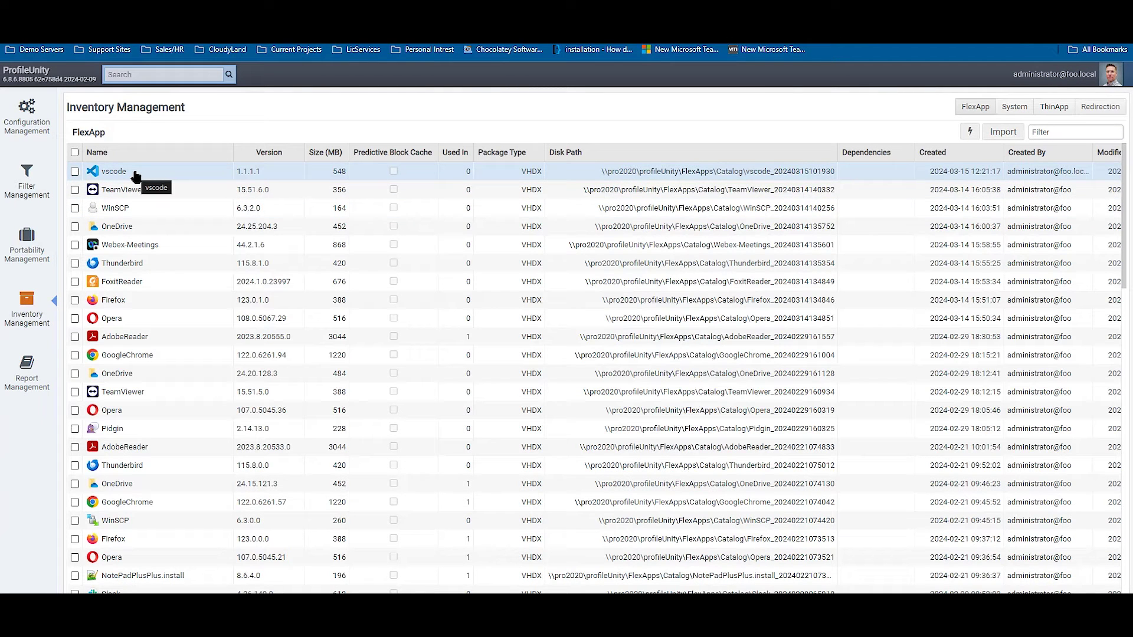
click(28, 173)
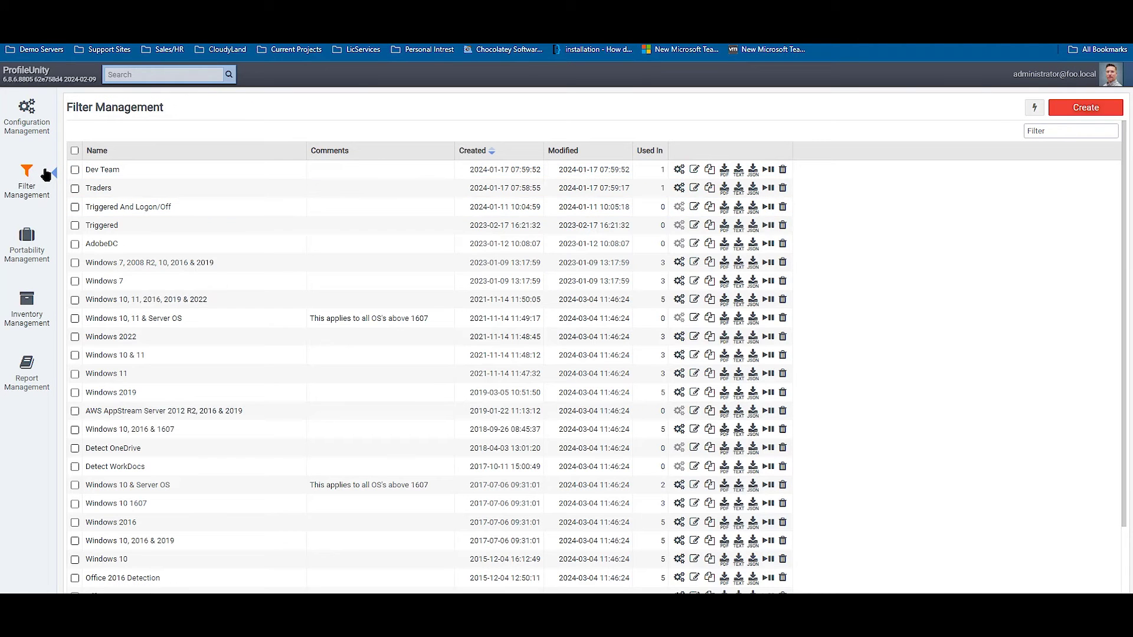
Create a new filter named VScode.
click(1082, 109)
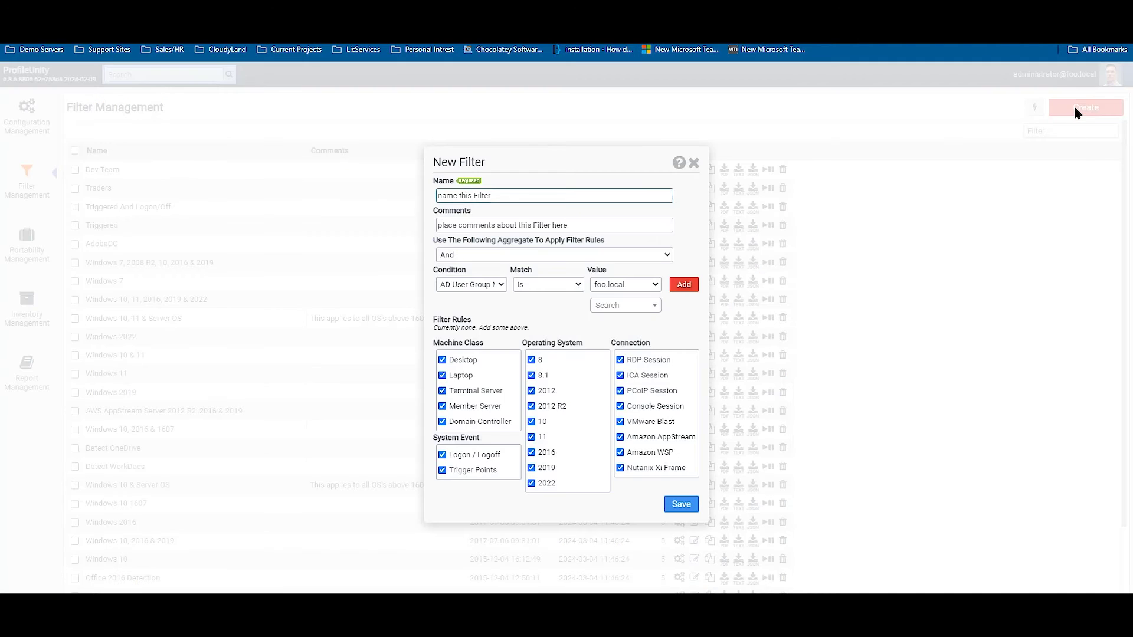
click(475, 195)
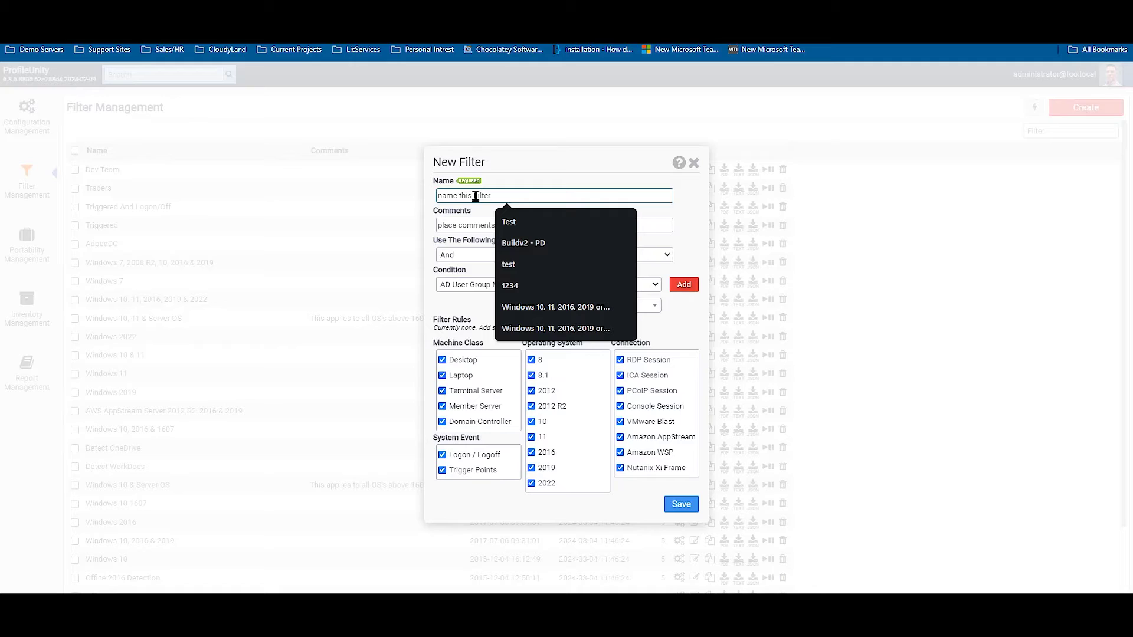
text(VScode)
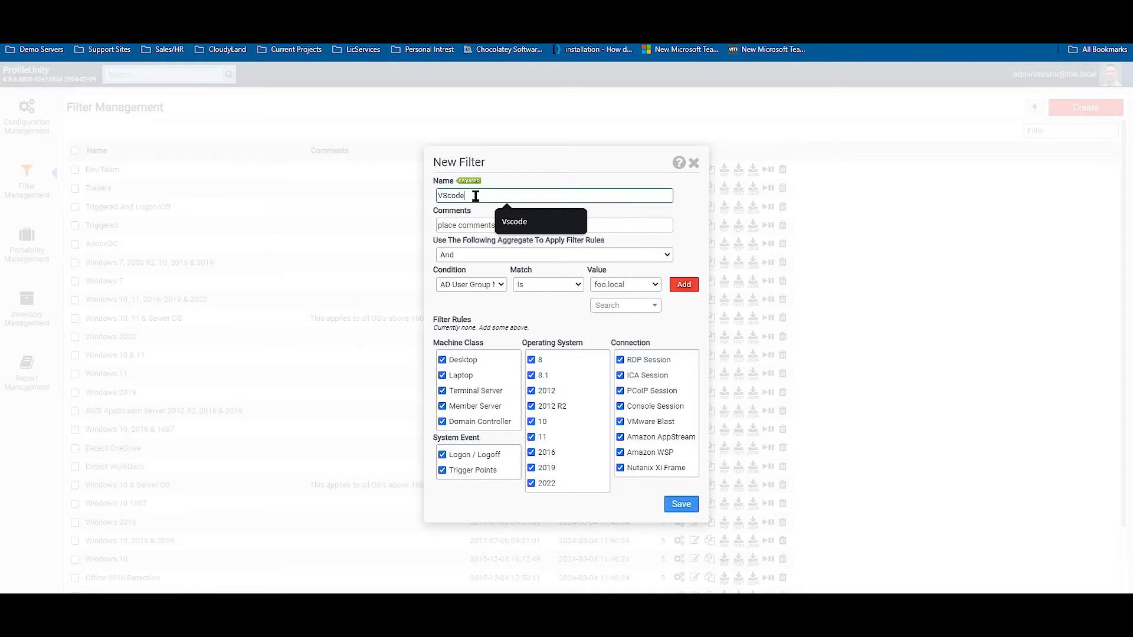
click(548, 146)
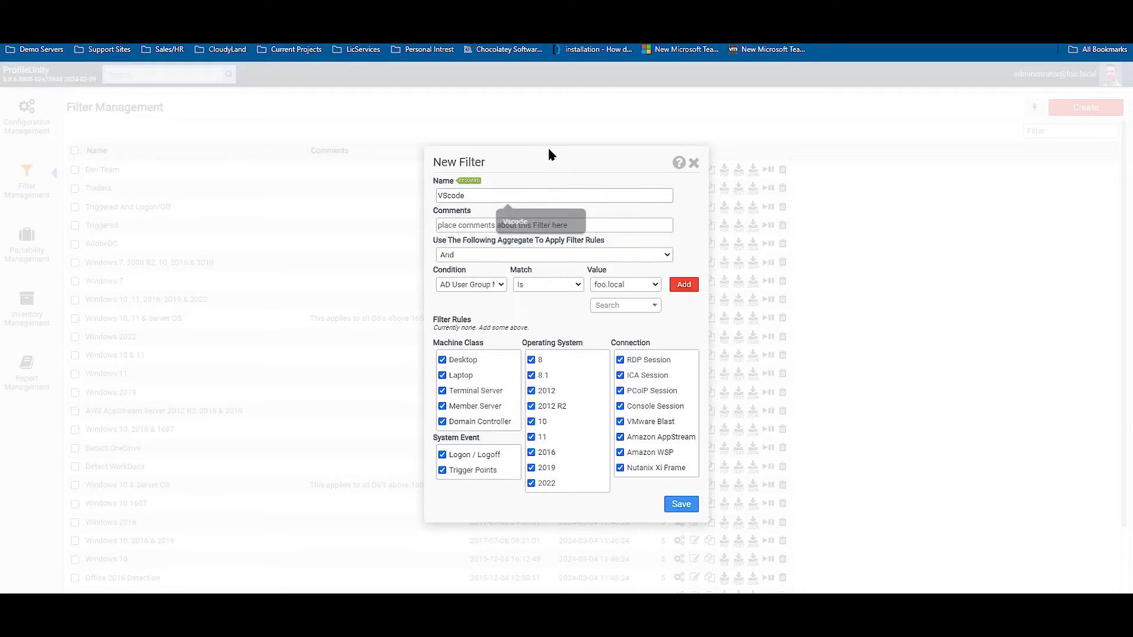
Add an AD User Group Membership rule for FOO\ProfileUnity and save the filter.
click(618, 307)
text(pro)
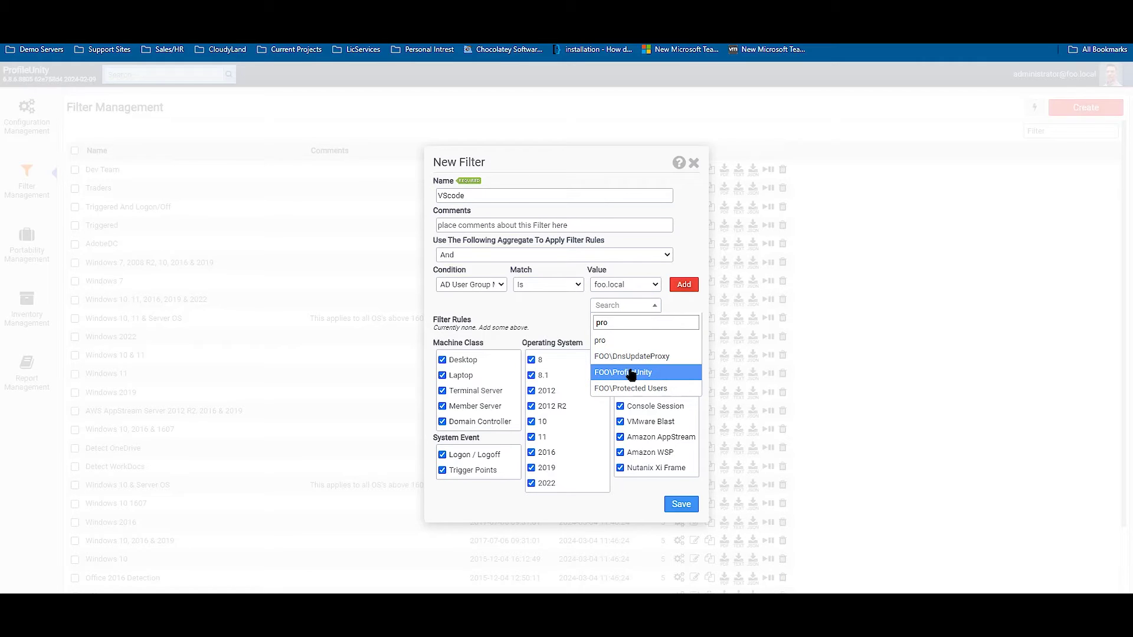
click(630, 372)
click(683, 286)
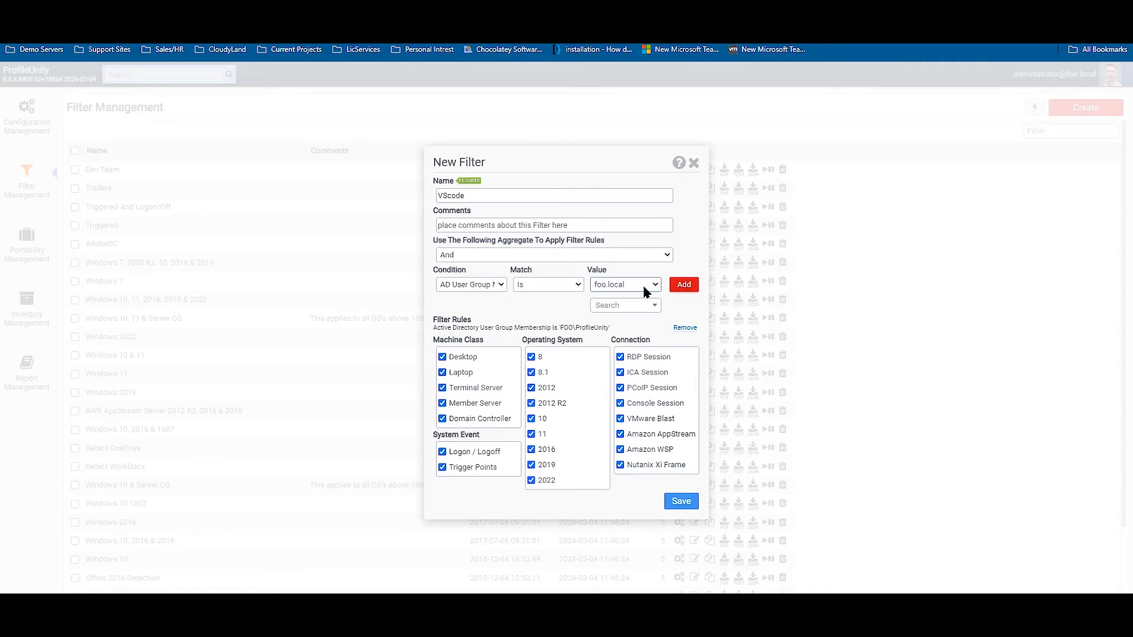
click(499, 285)
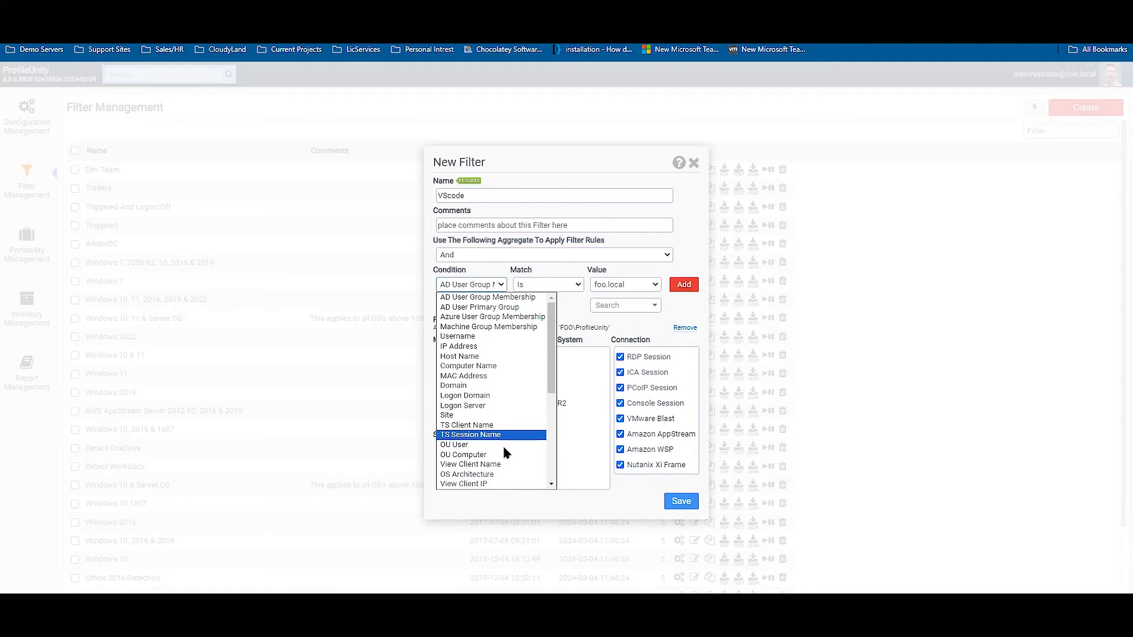
click(610, 154)
click(682, 501)
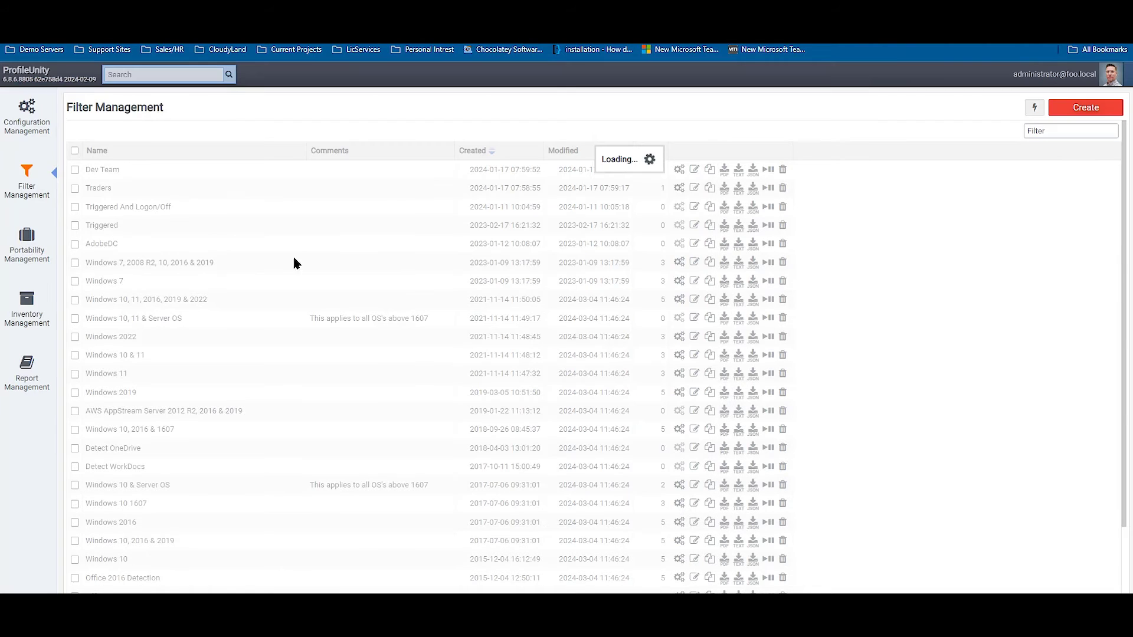
In the Windows desktop configuration's FlexApp rules, add the vscode package under filter VScode.
click(39, 122)
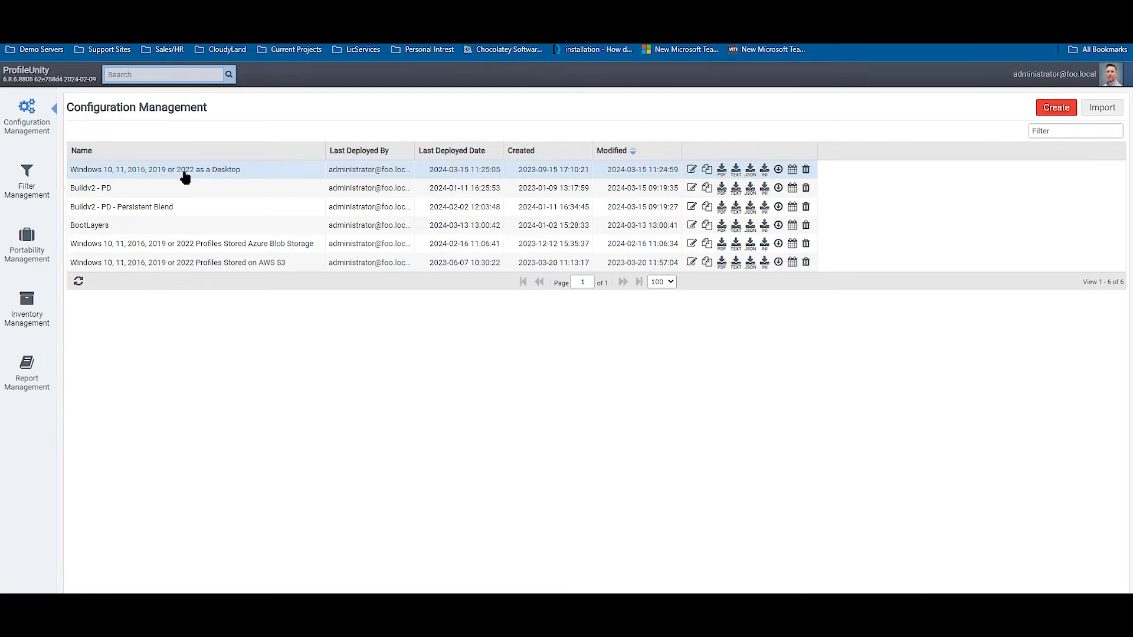
click(185, 177)
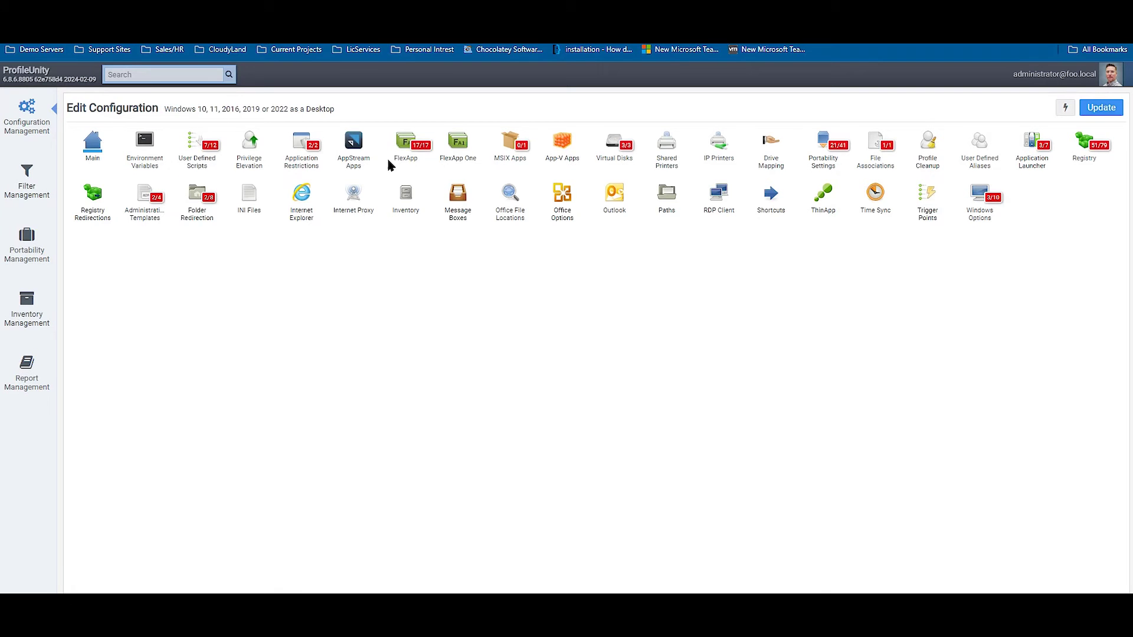
click(403, 147)
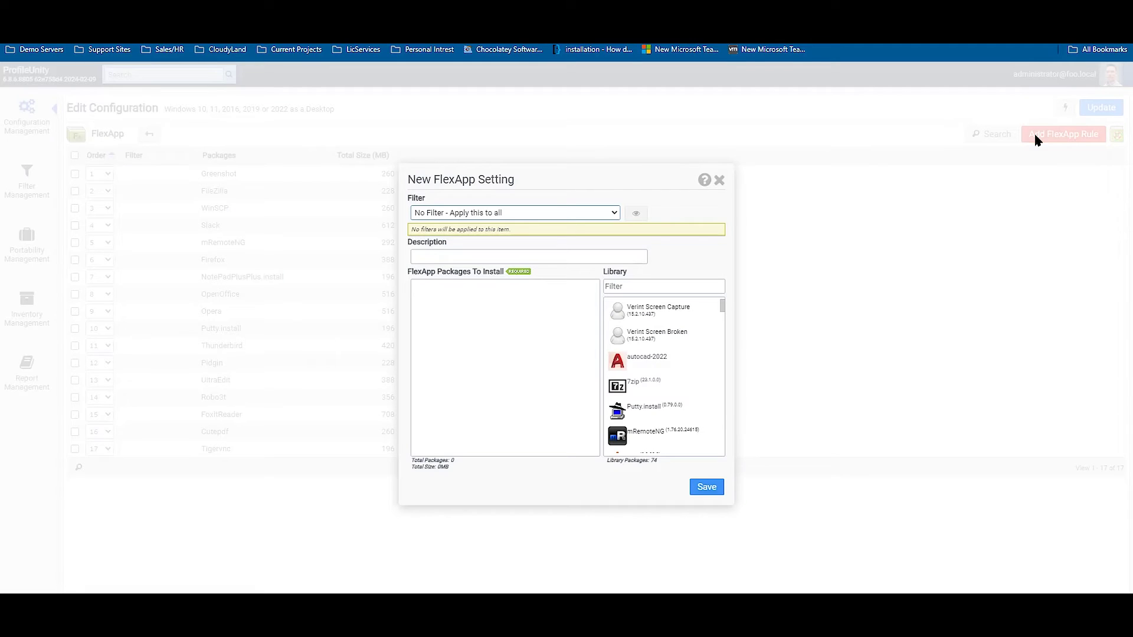
click(660, 283)
text(v)
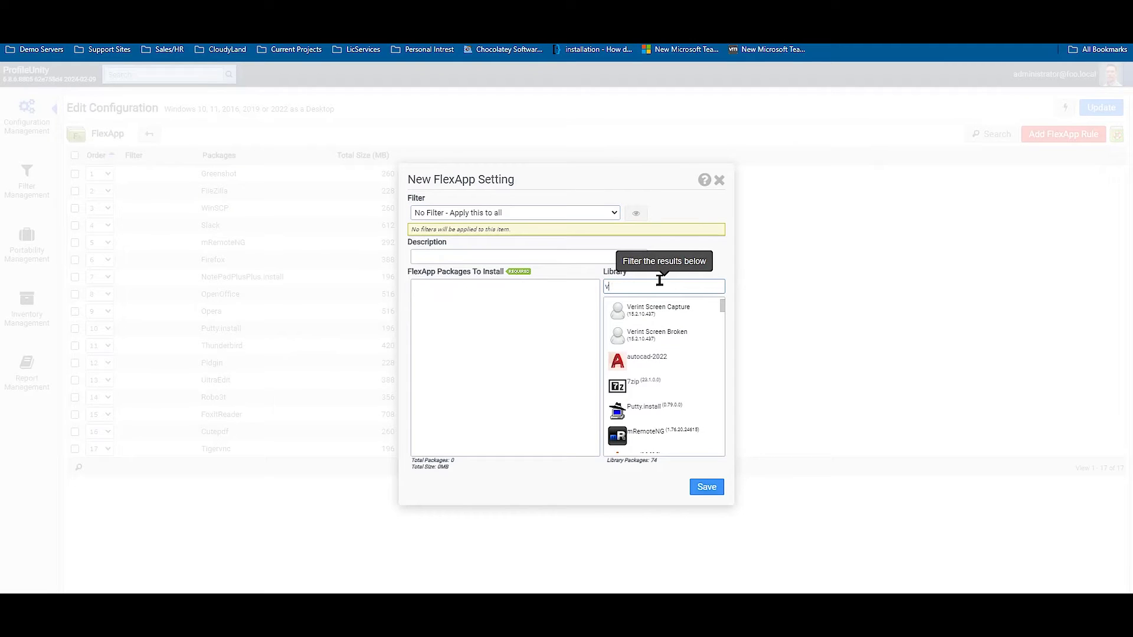
text(s)
drag(638, 362, 483, 313)
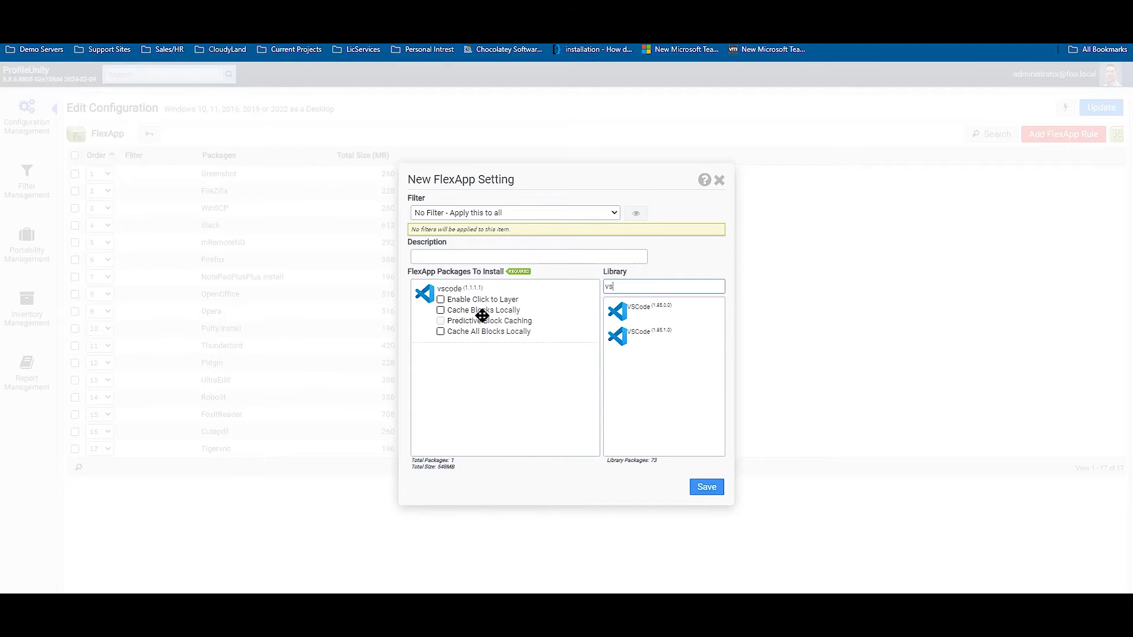
click(525, 215)
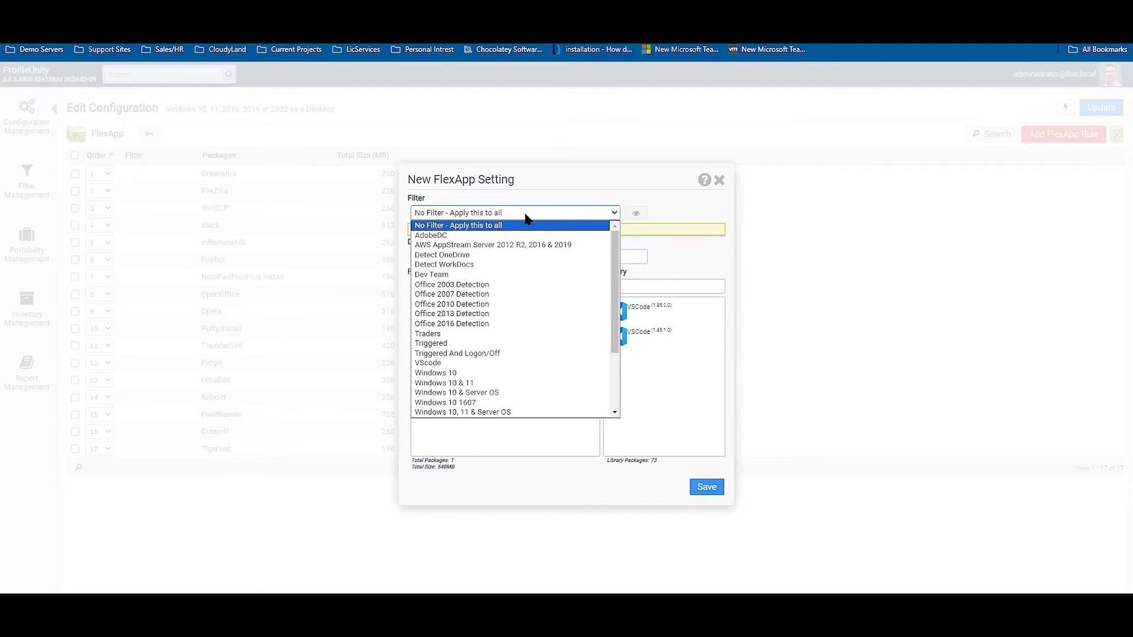
click(466, 366)
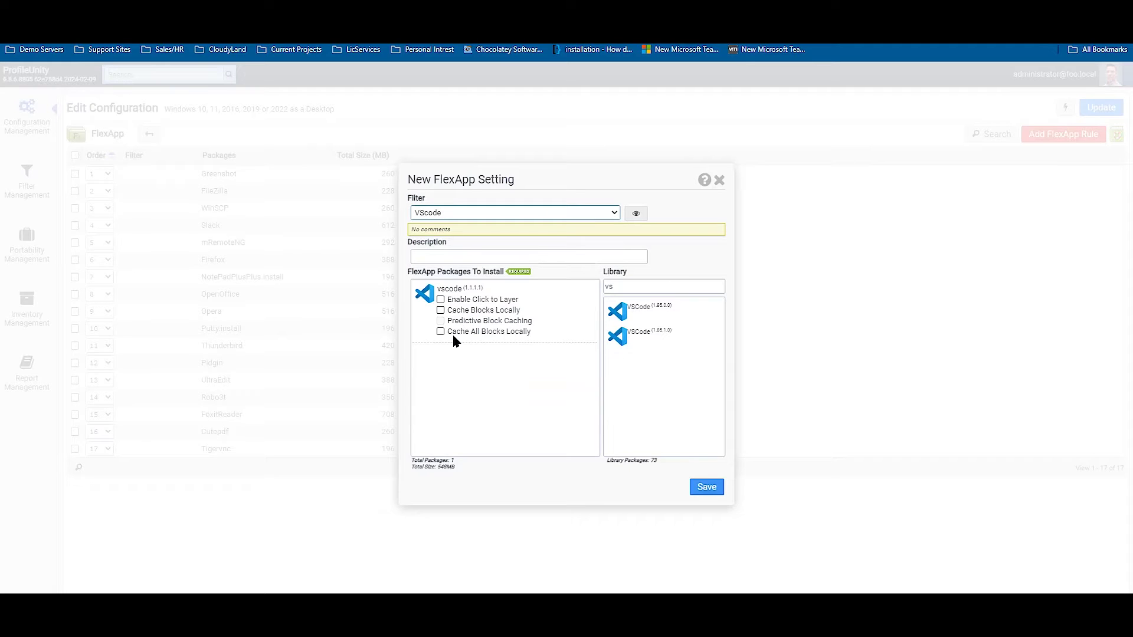
Try the Click to Layer and local caching options, revert them, and save the vscode rule.
click(441, 299)
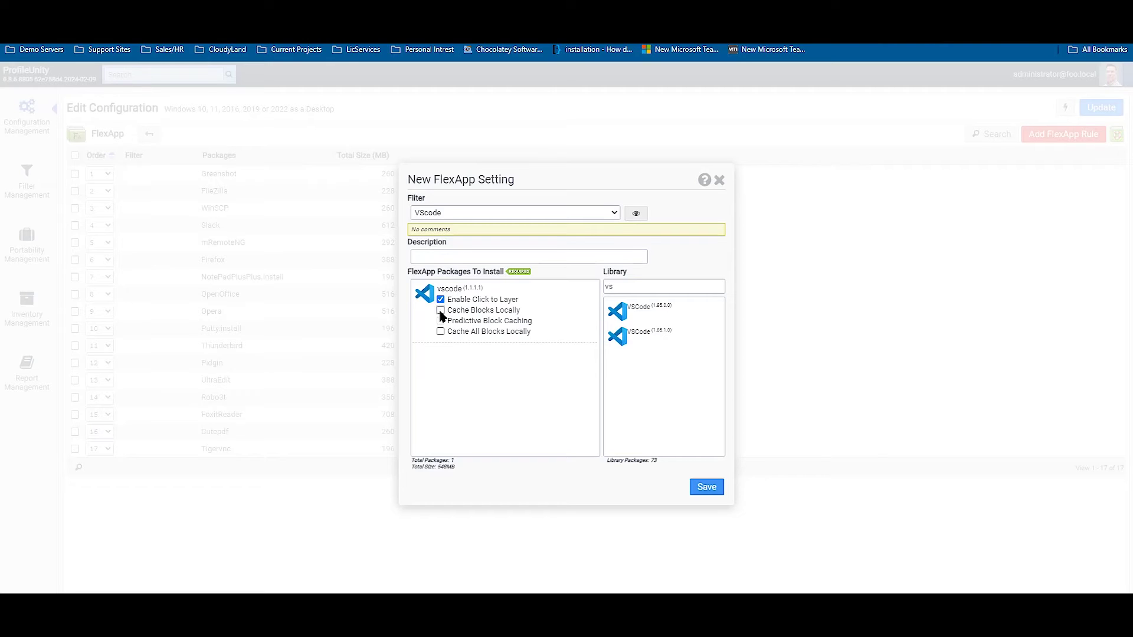
click(441, 311)
click(441, 333)
click(441, 299)
click(442, 311)
click(709, 491)
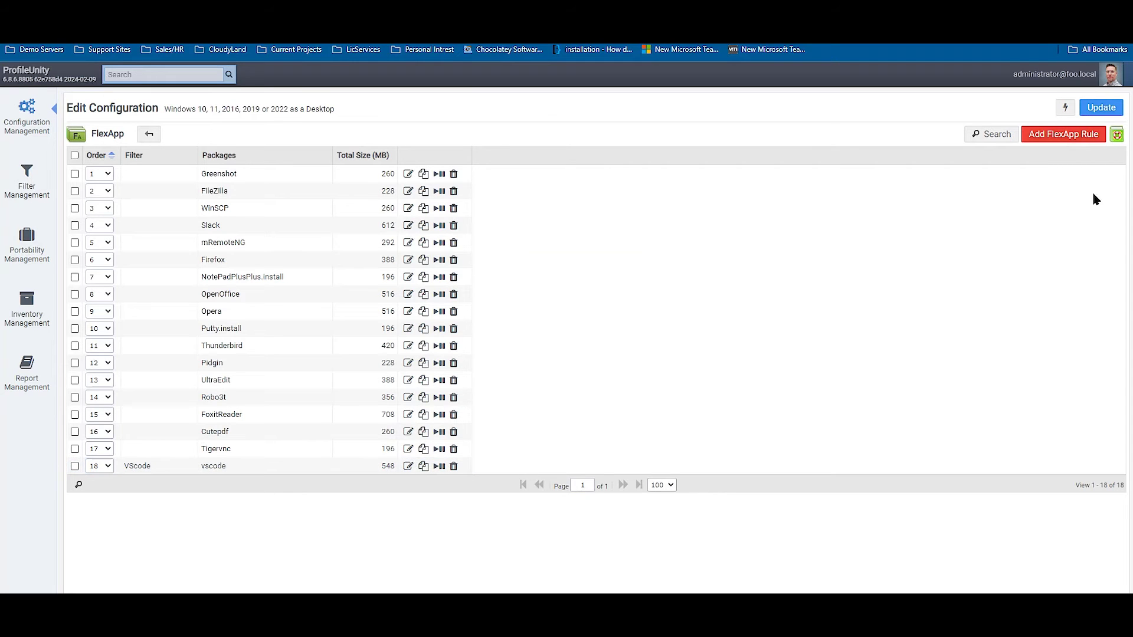
Update the desktop configuration and deploy the Windows 10, 11, 2016, 2019 or 2022 Desktop configuration.
click(1096, 110)
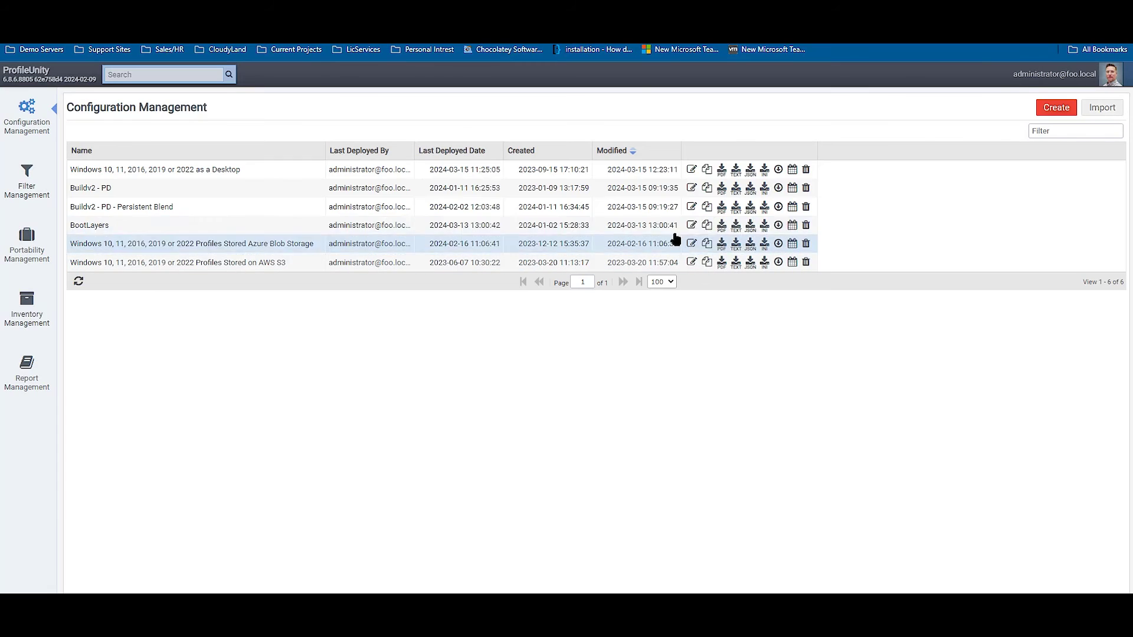
click(778, 171)
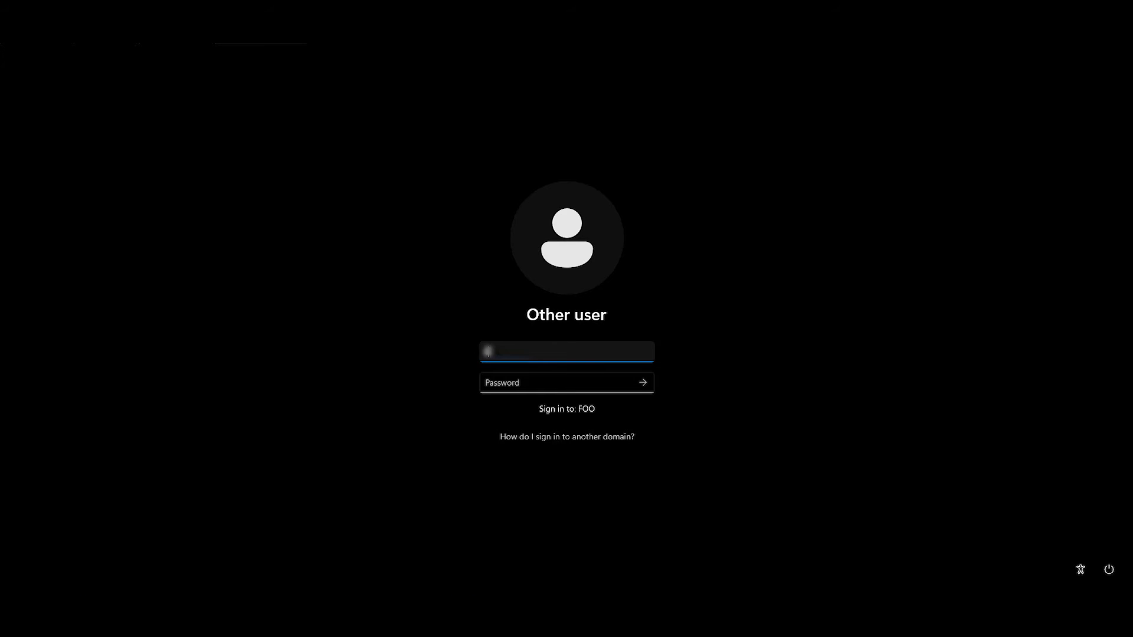
Sign in to the FOO domain with the test user's name and password.
key(Tab)
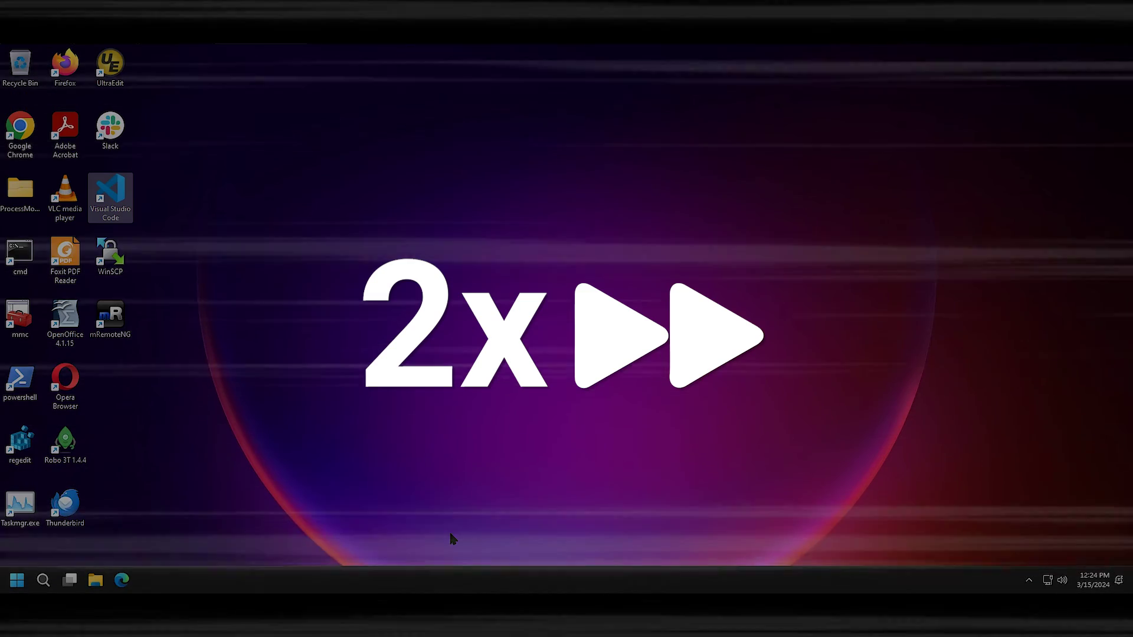
Launch Visual Studio Code from its delivered desktop shortcut.
key(Return)
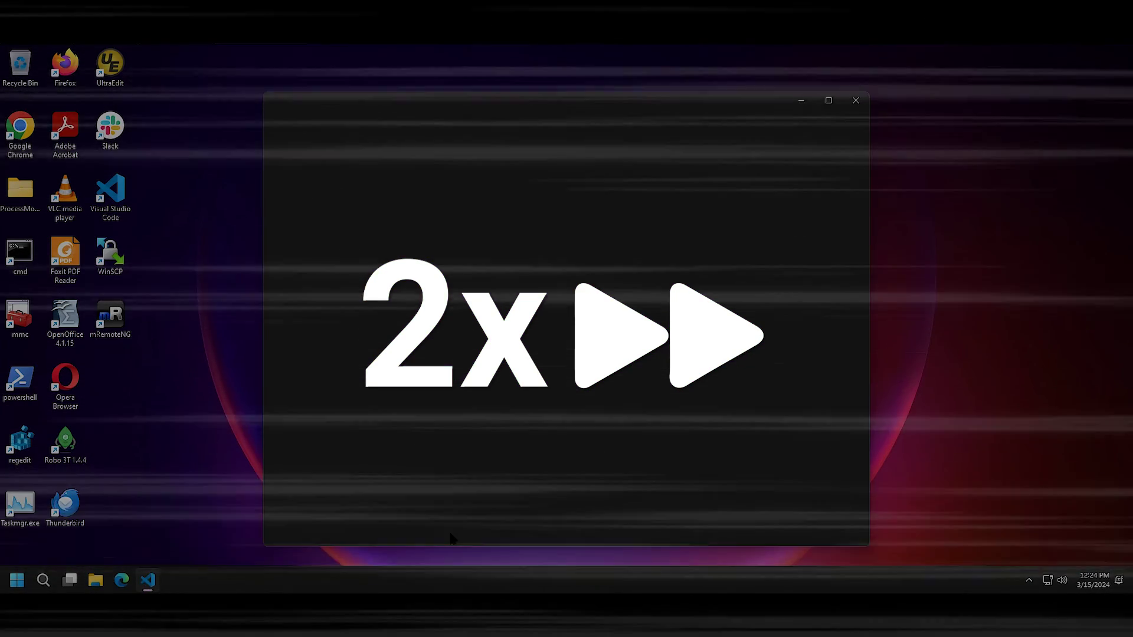